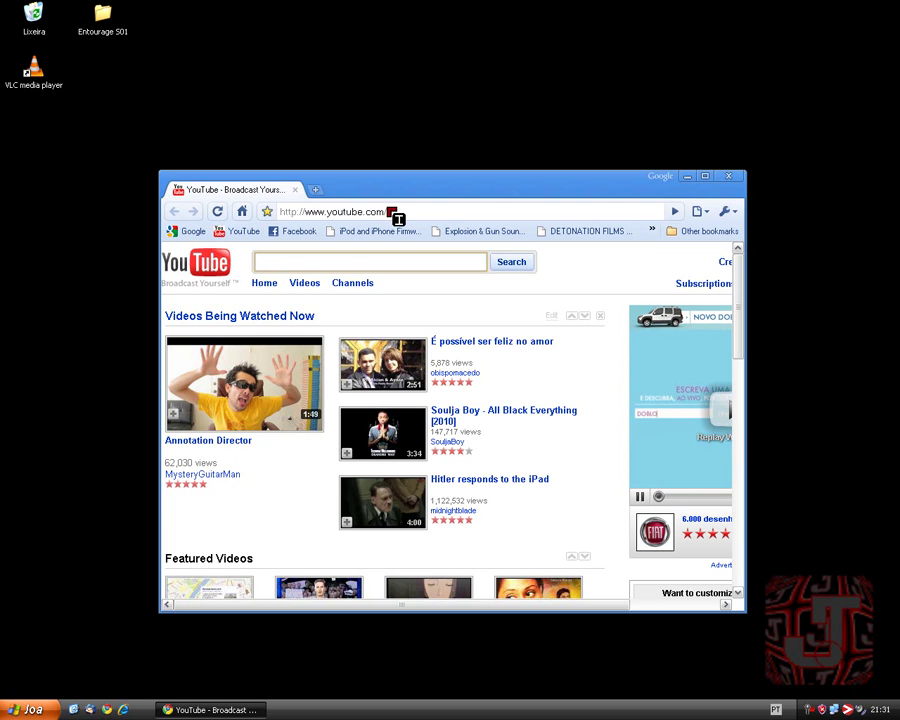
Close the YouTube Chrome window to return to the desktop
scroll(610, 395, "down", 5)
scroll(610, 395, "up", 5)
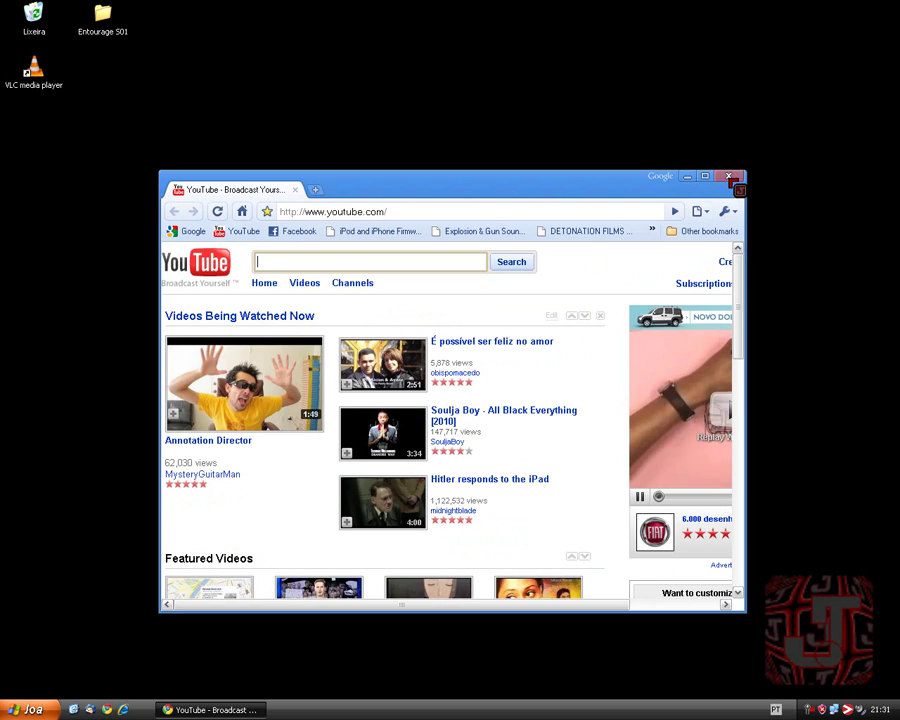
left_click(728, 176)
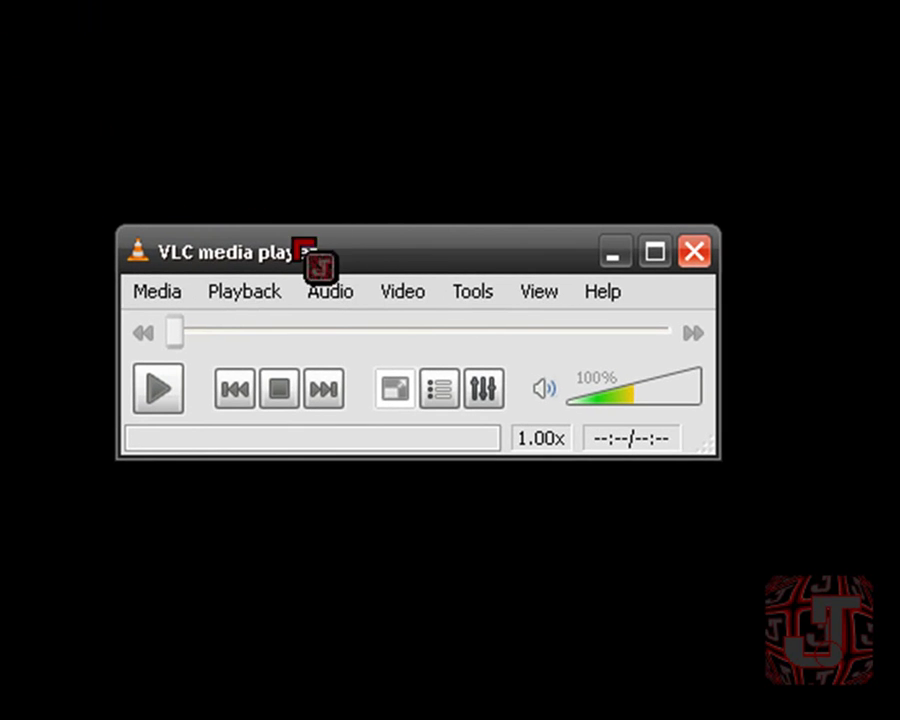
left_click(470, 300)
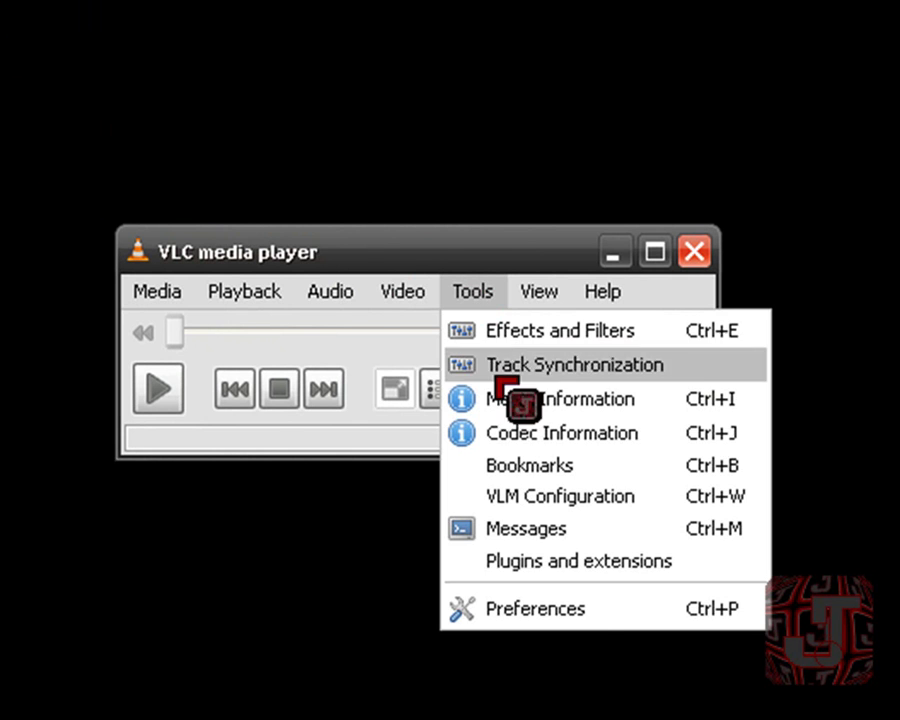
left_click(526, 610)
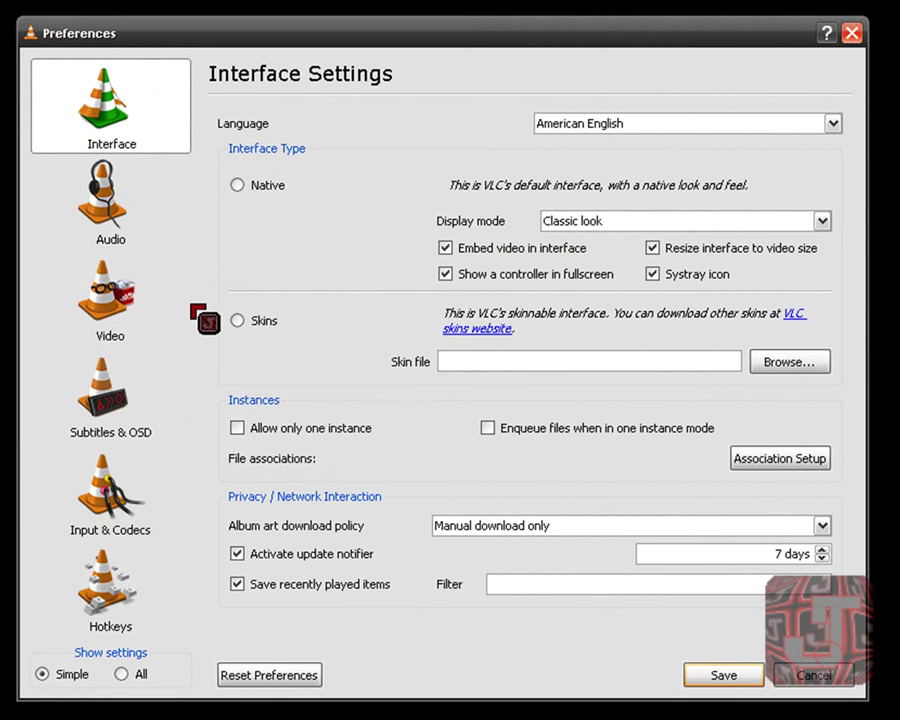
left_click(124, 331)
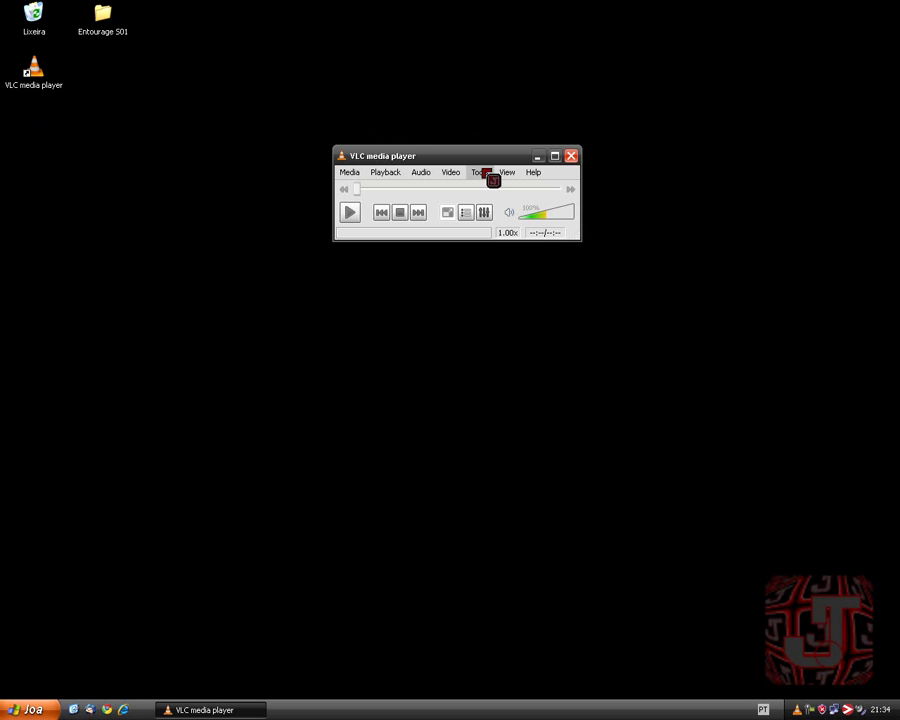
Reopen Tools > Preferences on the Video Settings page to confirm wallpaper mode
left_click(480, 172)
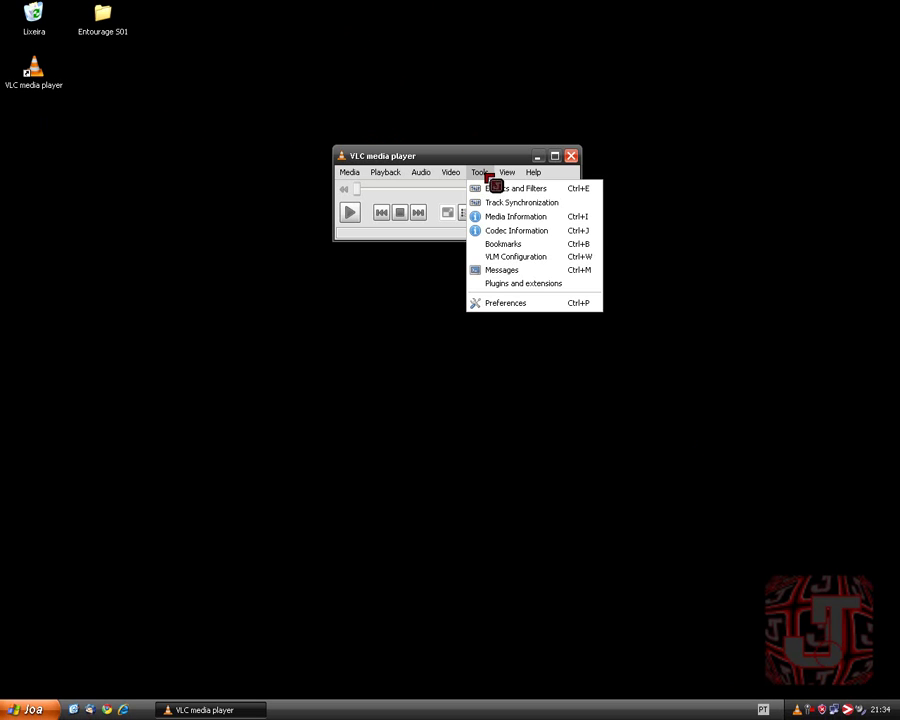
left_click(527, 300)
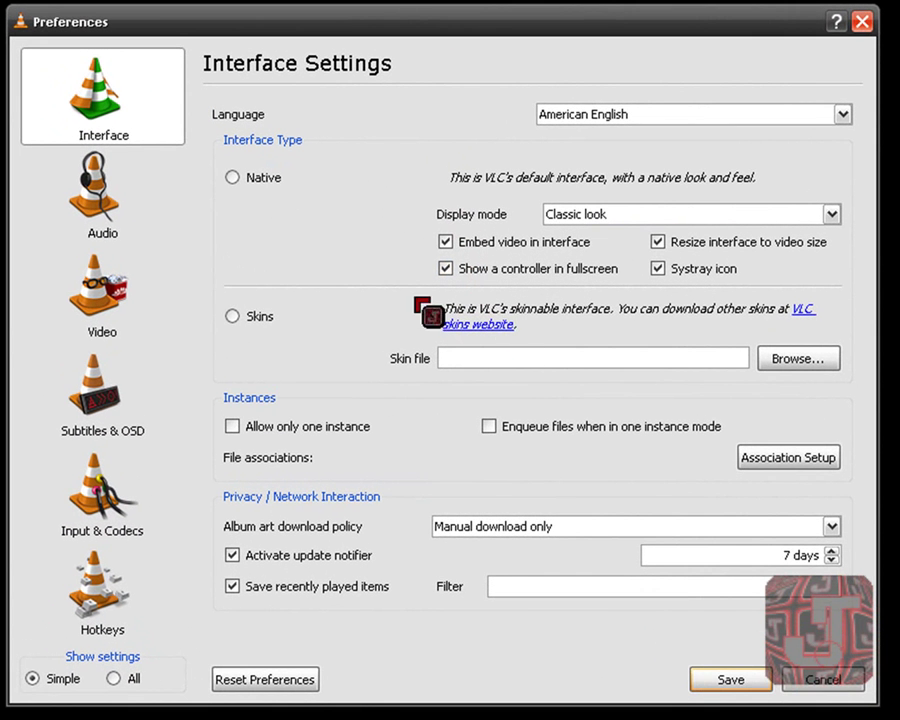
left_click(176, 316)
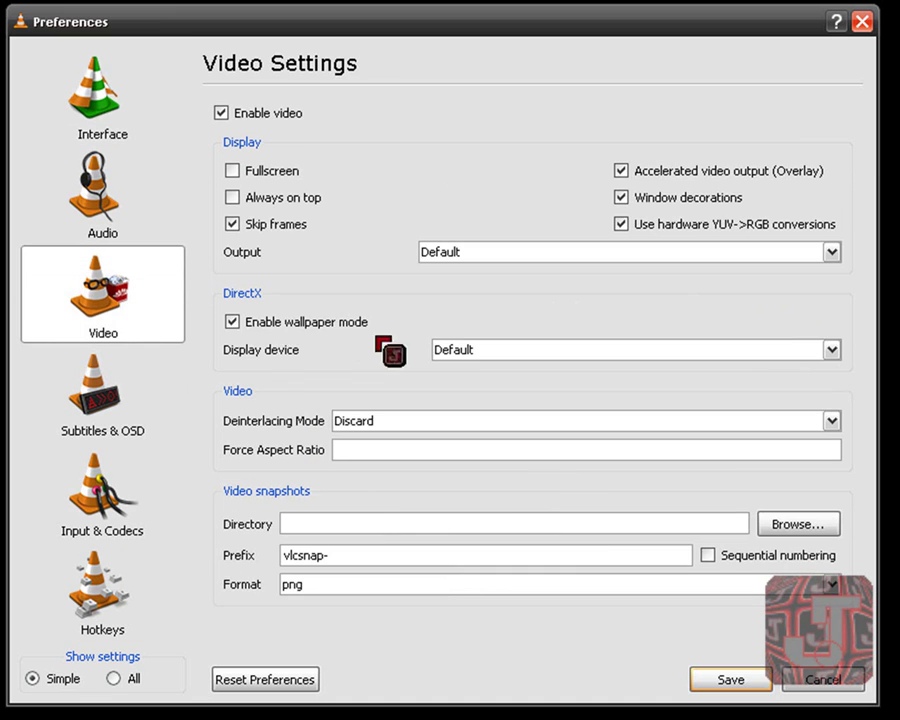
Switch to All settings and untick Show VLC on the taskbar under Interface > Skins
left_click(120, 680)
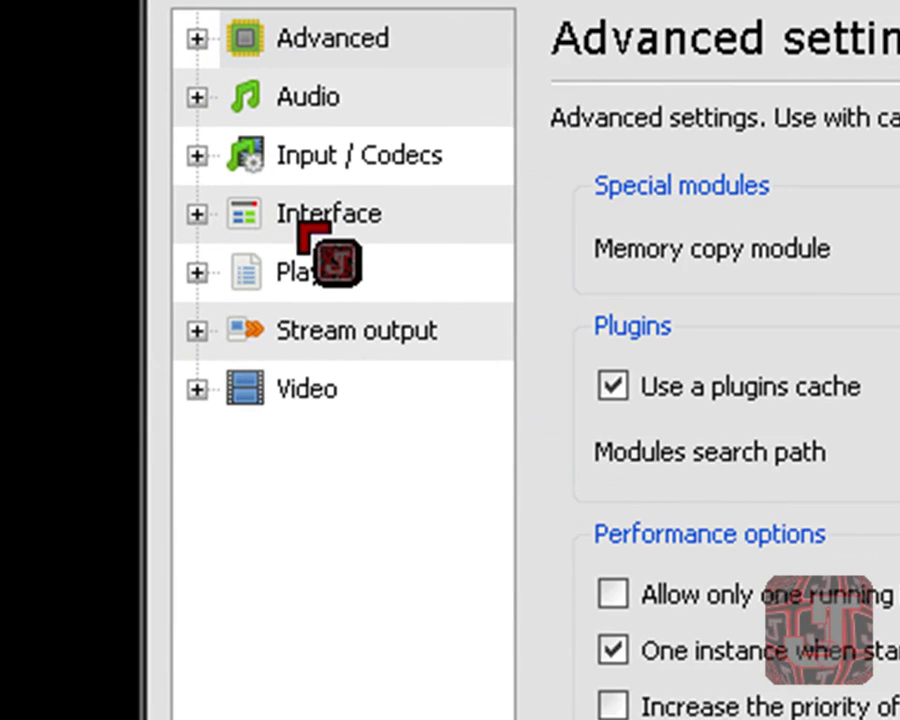
left_click(98, 157)
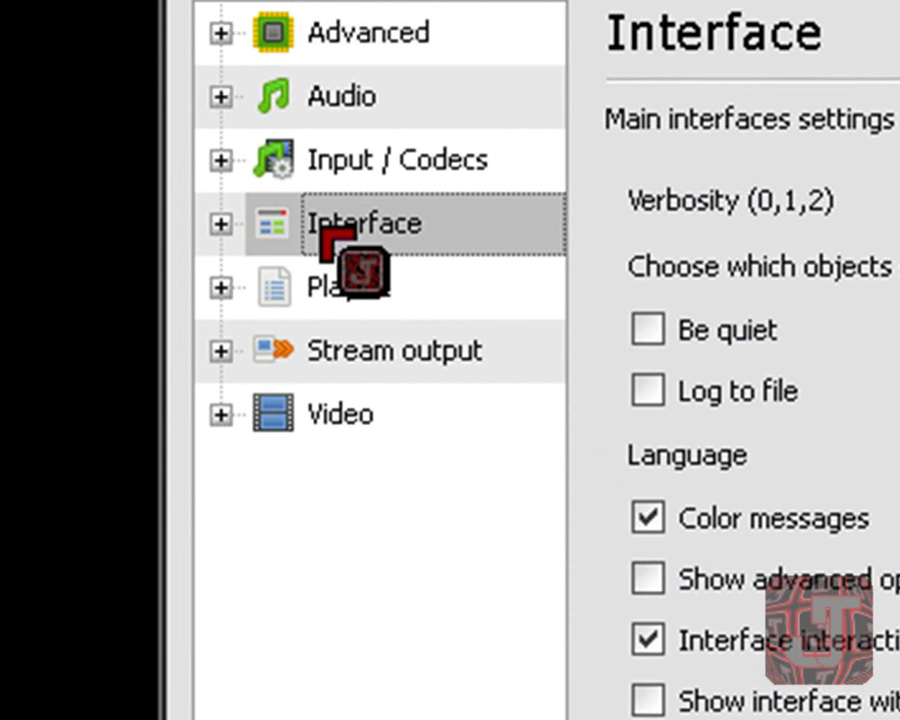
left_click(222, 226)
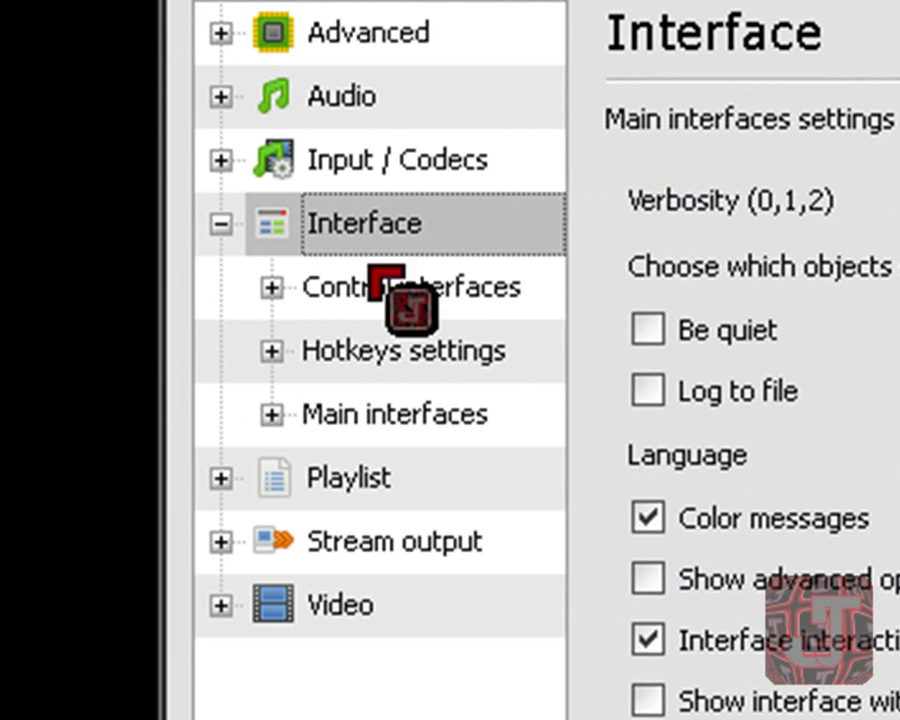
left_click(364, 400)
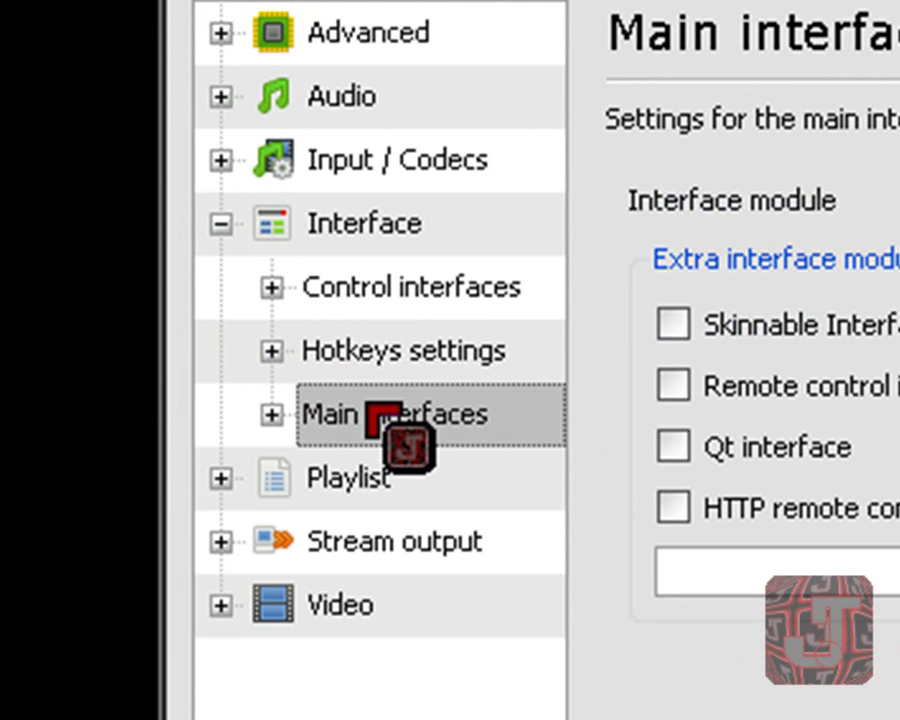
left_click(273, 414)
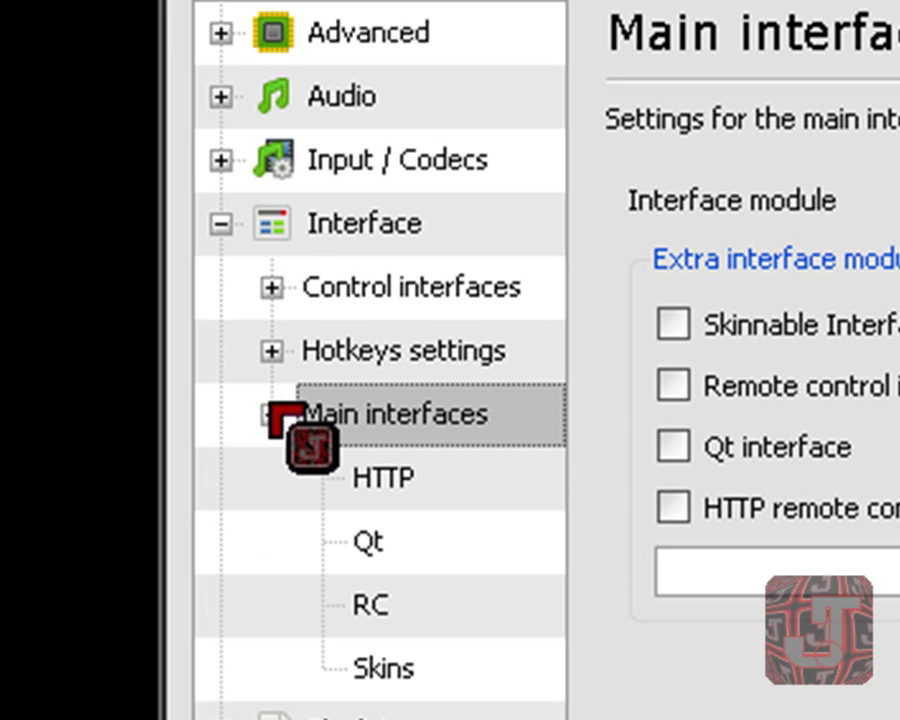
left_click(400, 670)
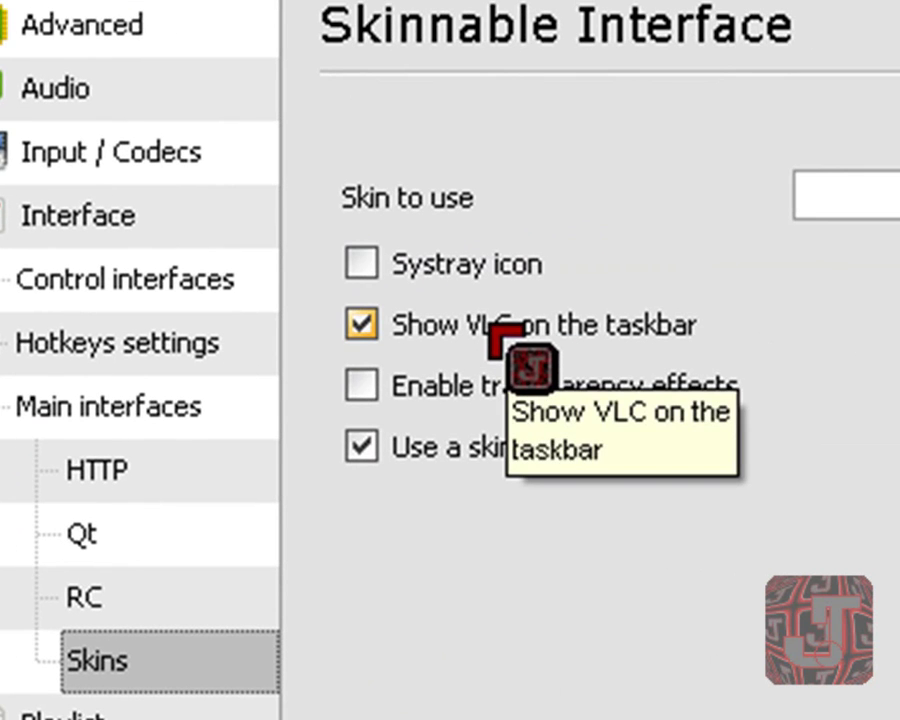
left_click(492, 330)
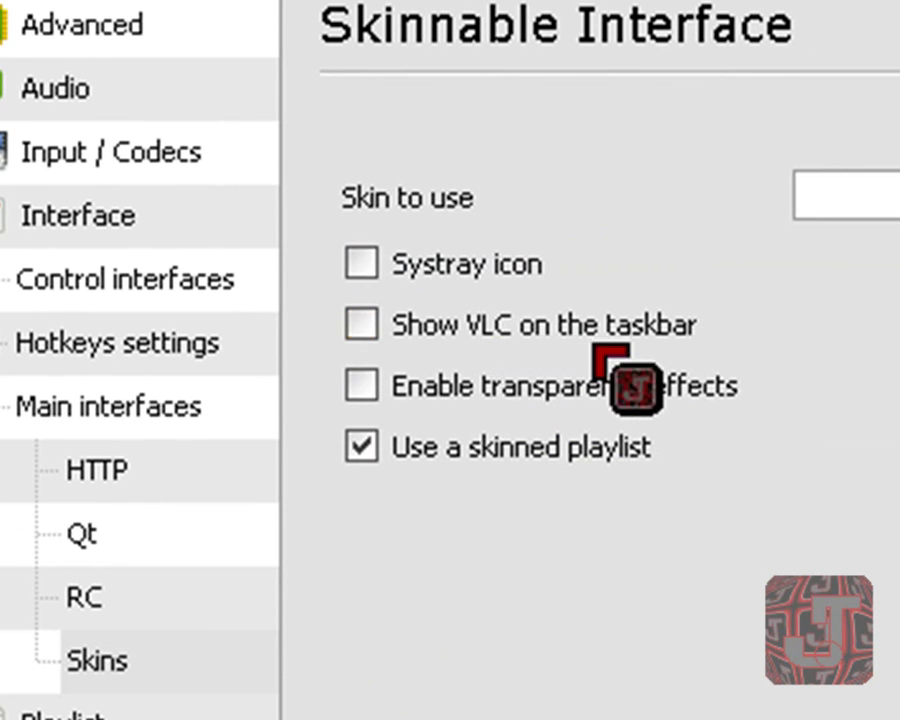
Enable the Skinnable Interface module (skins2) under Main interfaces
left_click(64, 414)
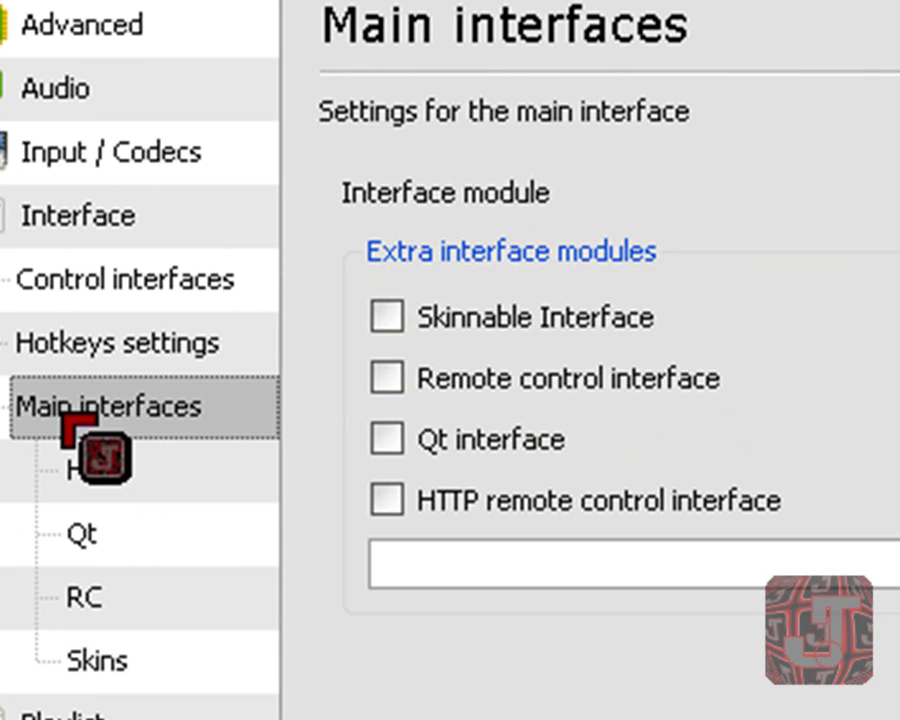
left_click(388, 316)
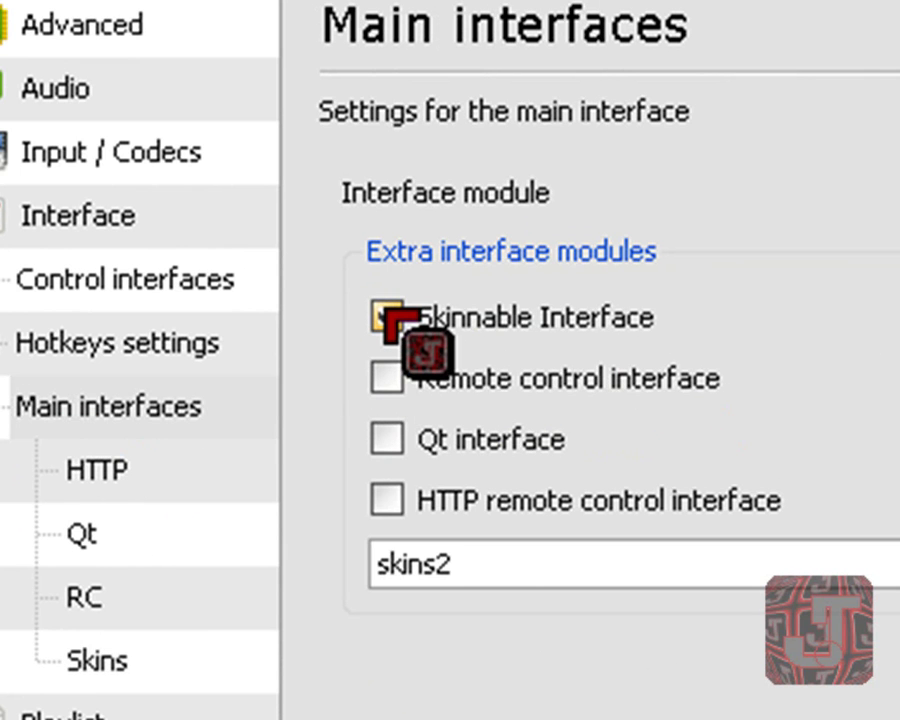
left_click(92, 664)
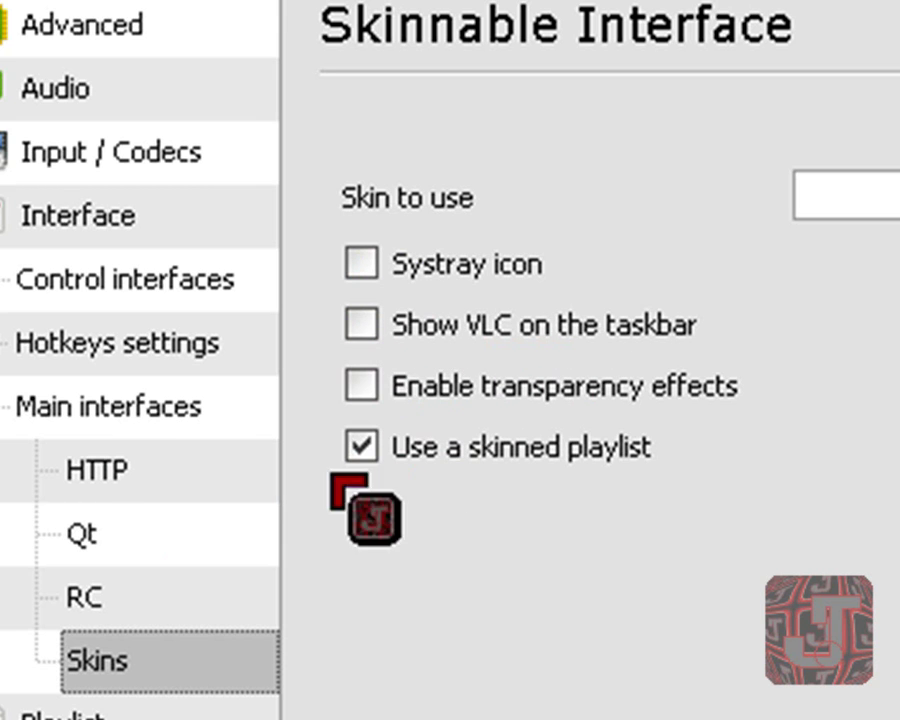
left_click(112, 420)
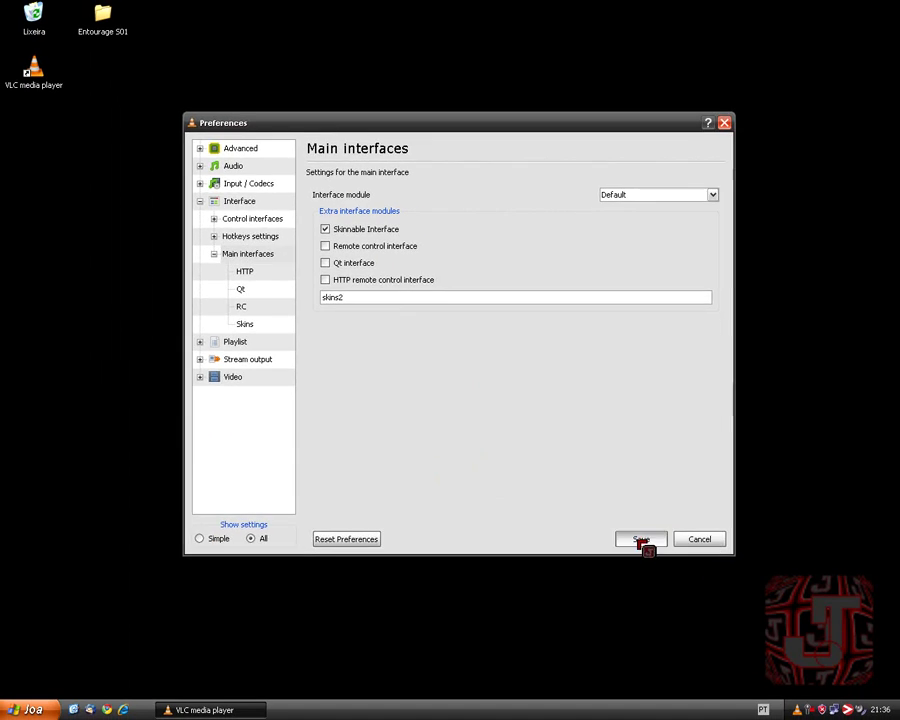
Save preferences, restart VLC, and reopen Preferences on Video Settings from the skin's Interface menu
left_click(638, 538)
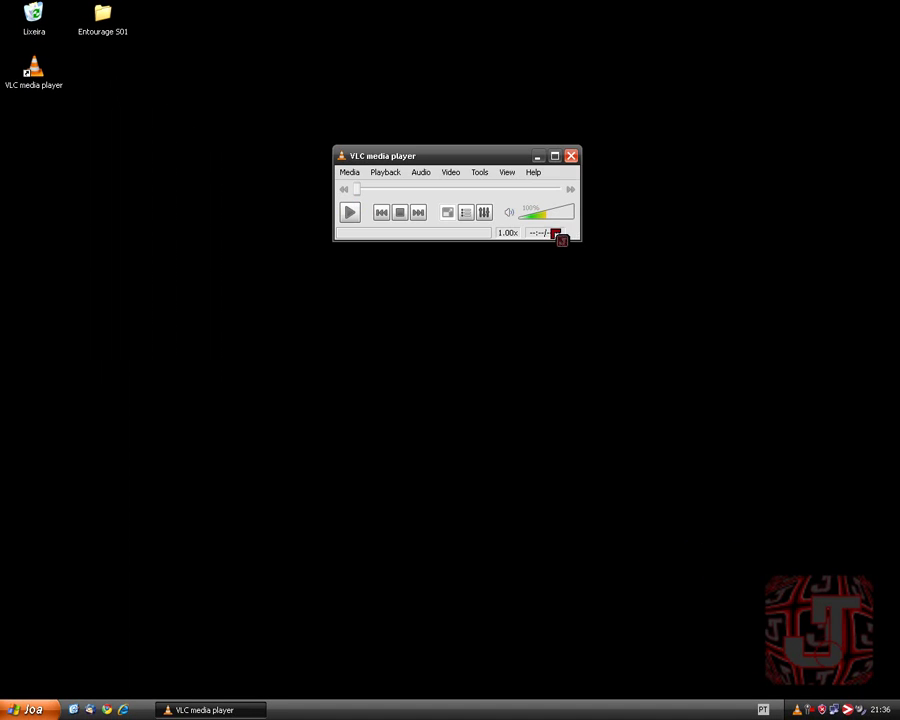
left_click(571, 157)
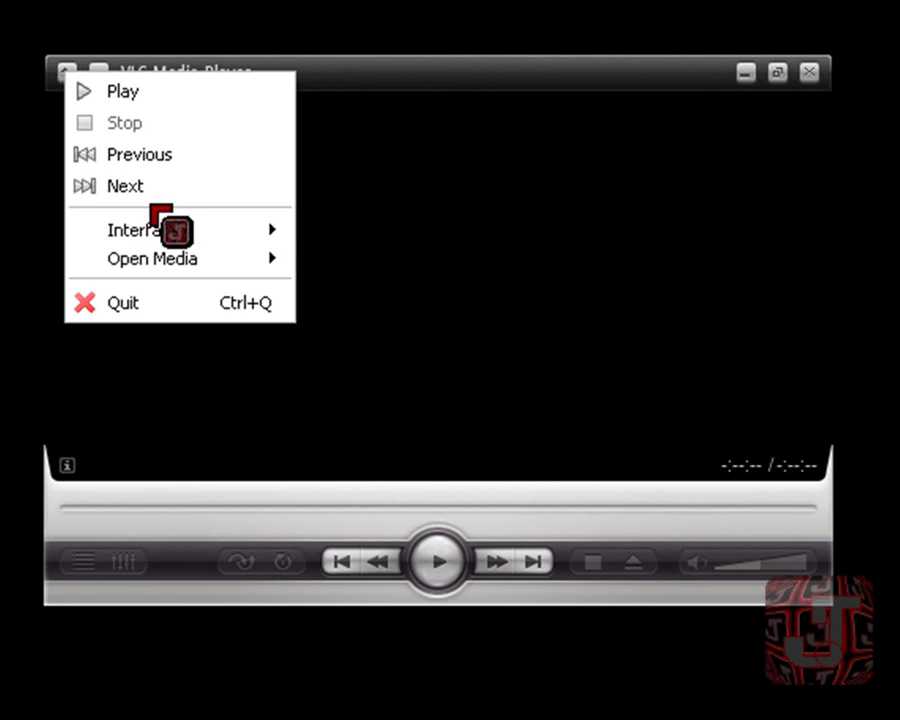
mouse_move(172, 230)
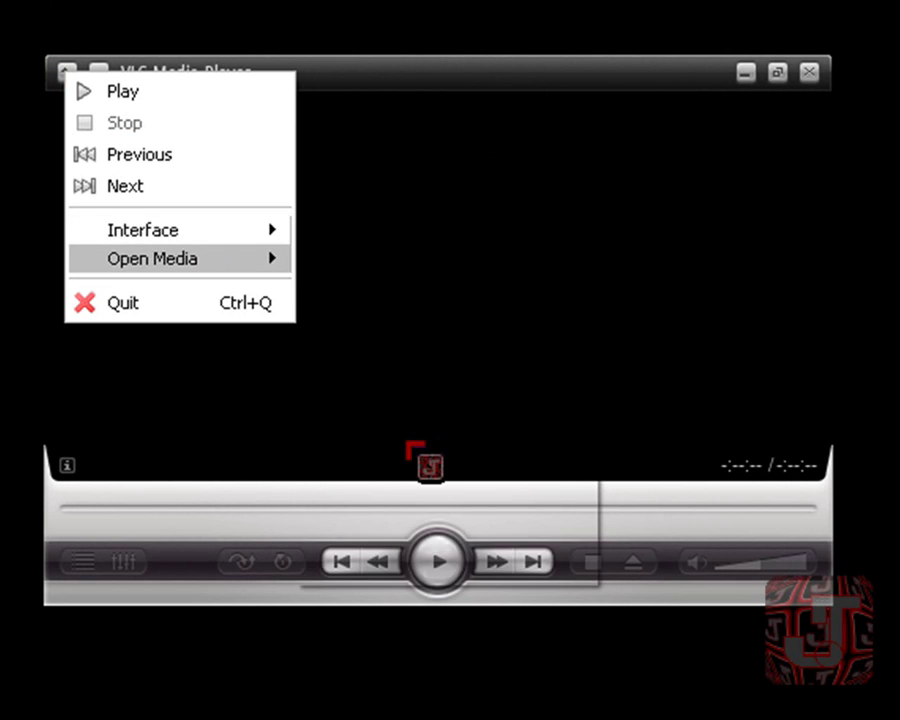
left_click(406, 493)
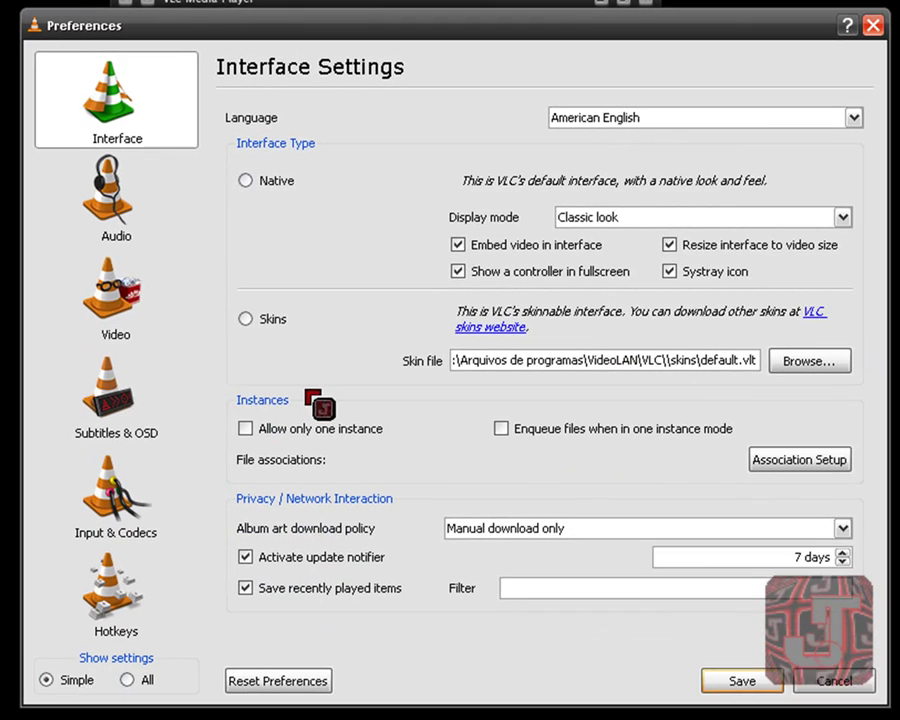
left_click(115, 300)
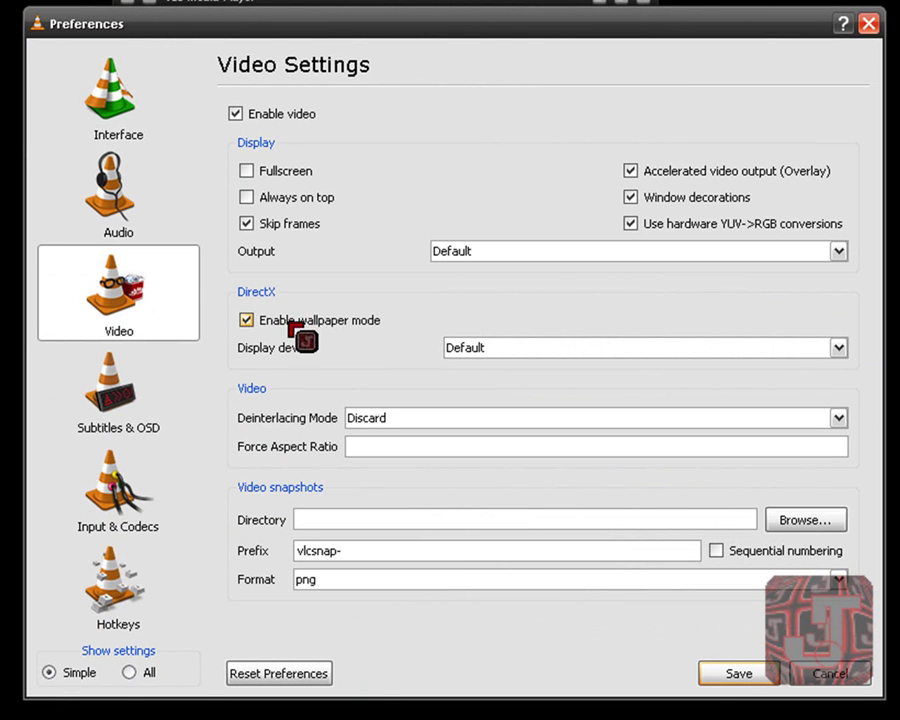
Set the playlist to Repeat current item under All settings, save, and quit VLC
left_click(148, 666)
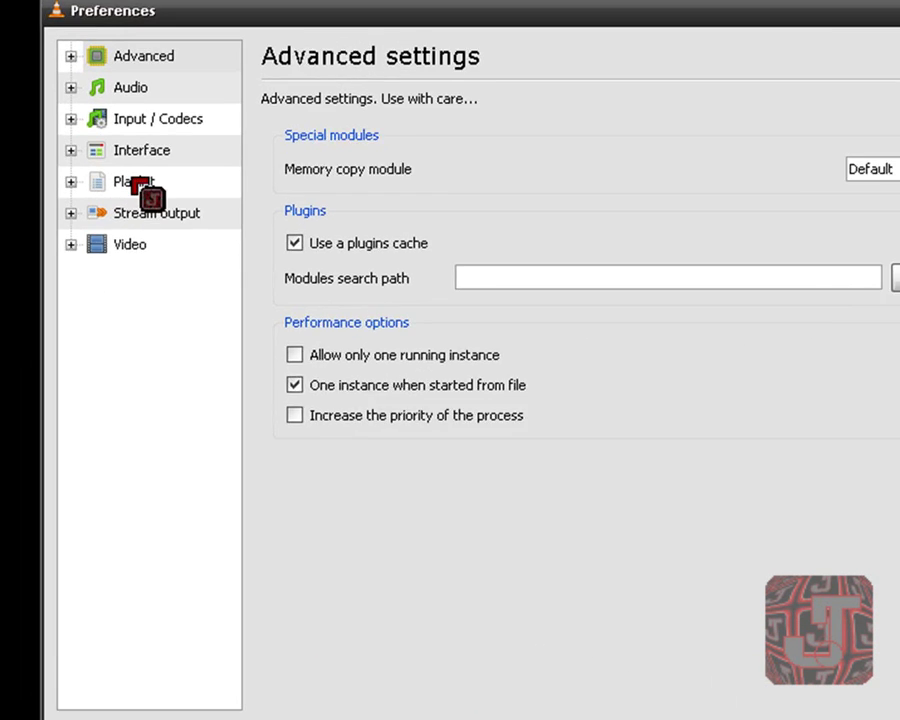
left_click(138, 186)
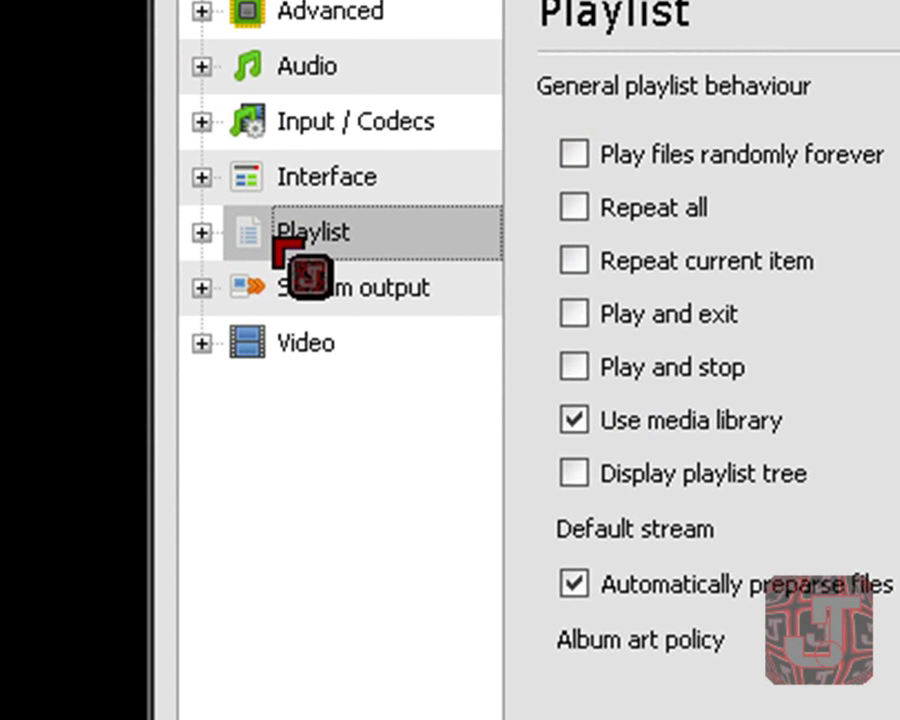
left_click(576, 260)
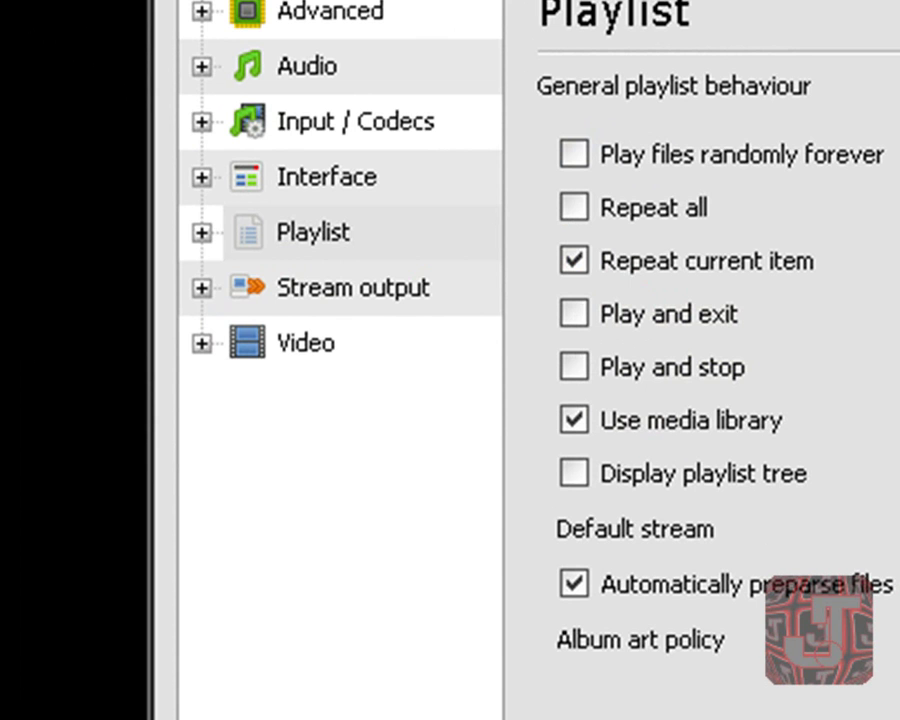
left_click(620, 213)
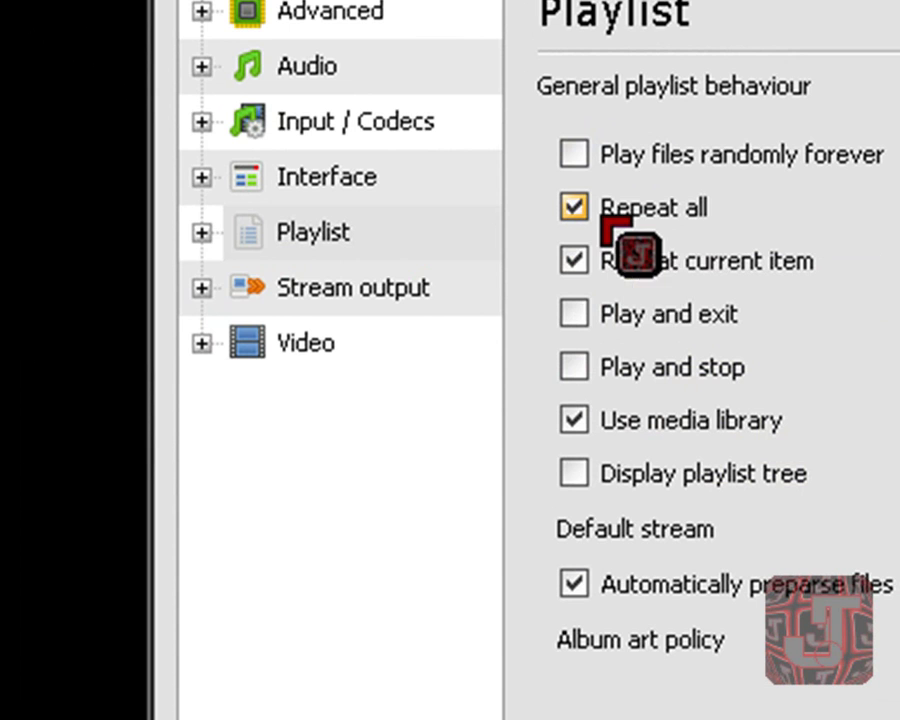
left_click(624, 268)
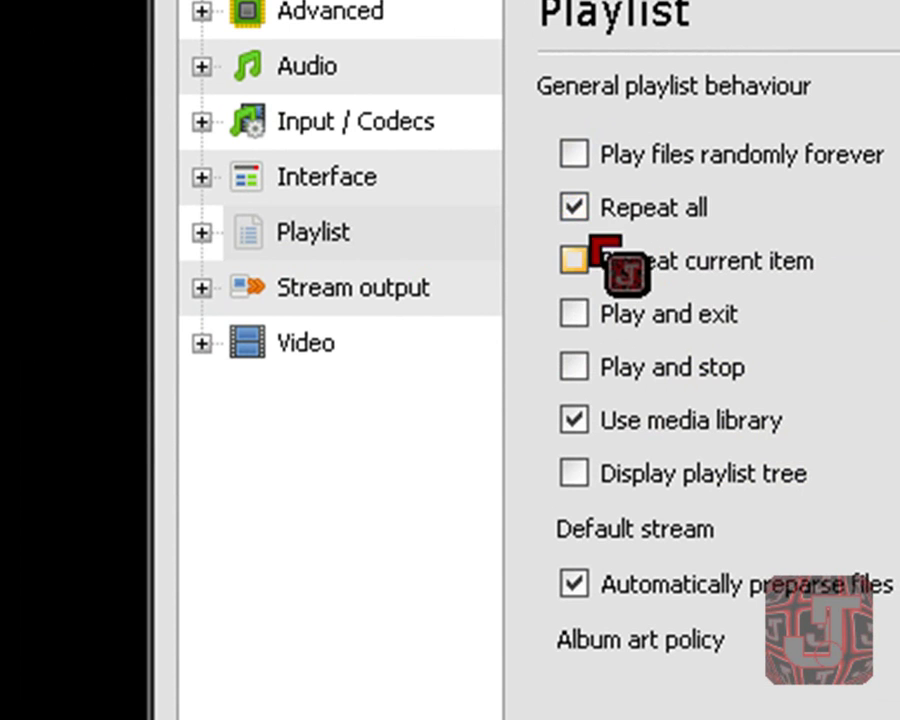
left_click(578, 260)
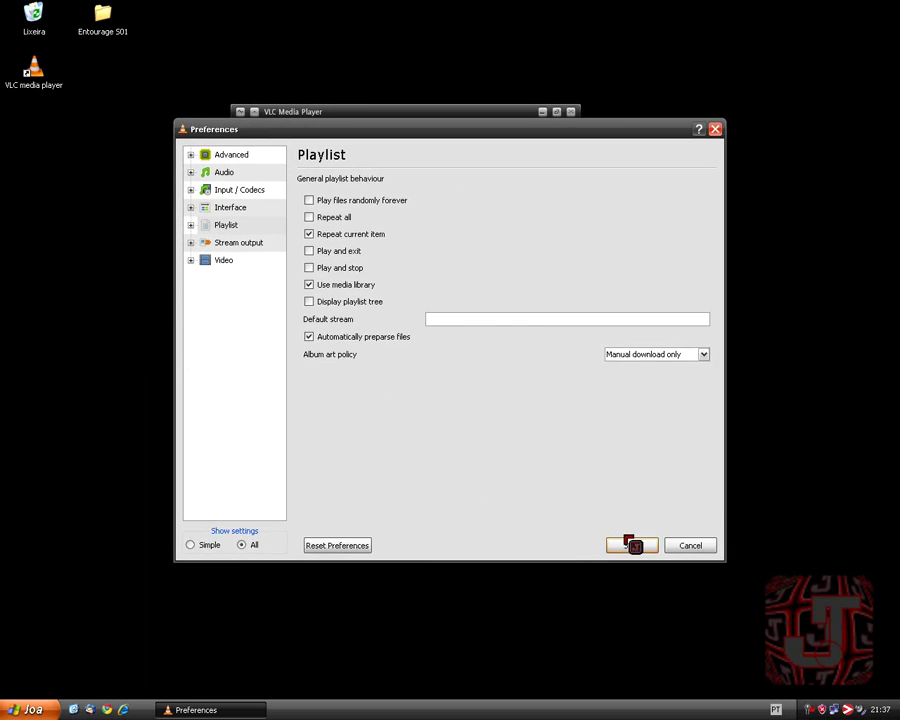
left_click(630, 545)
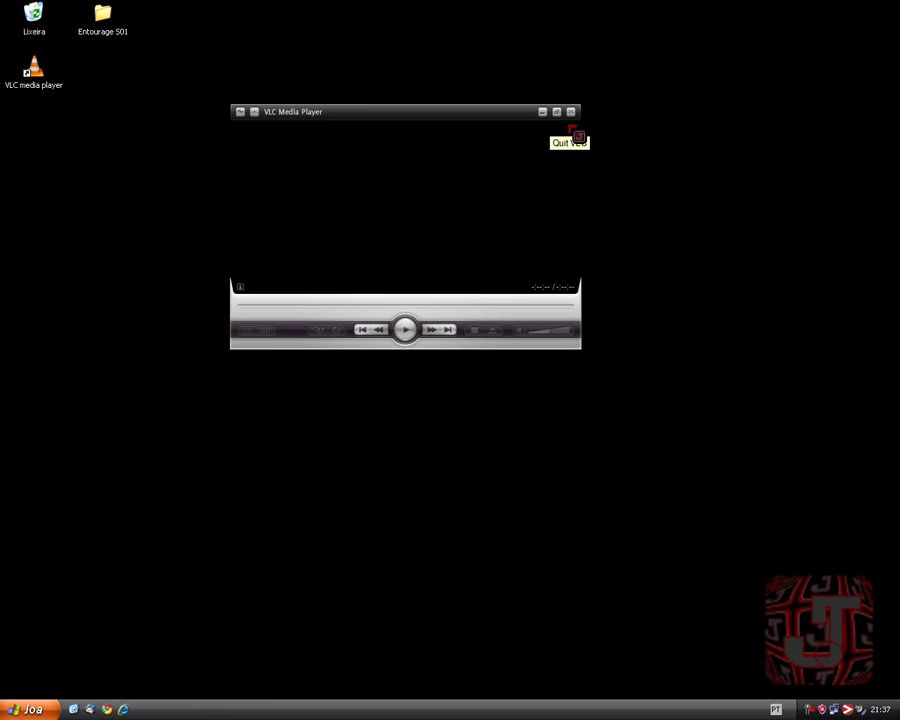
left_click(571, 131)
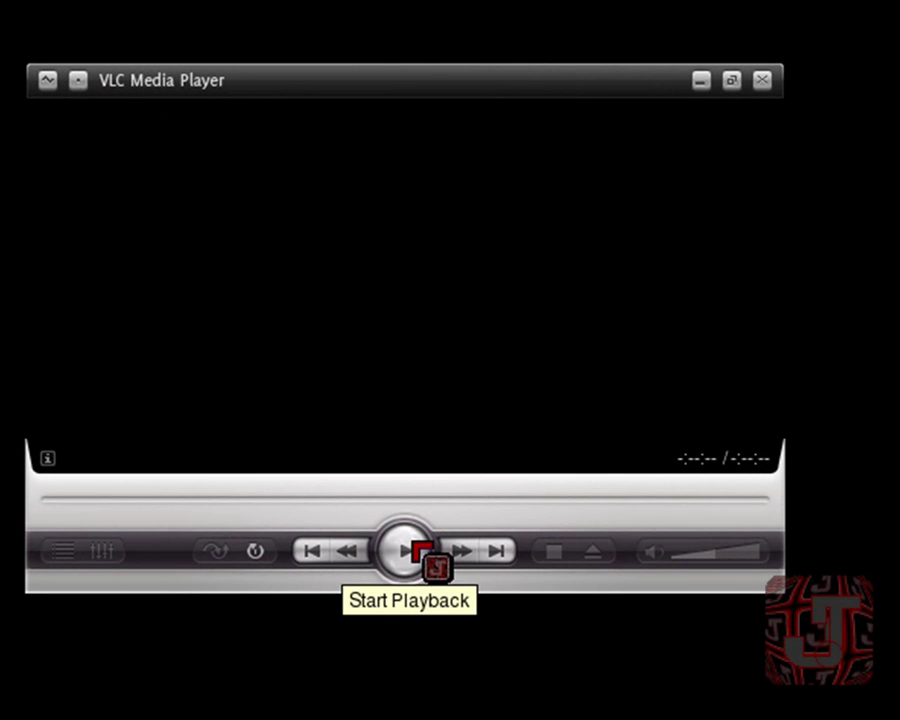
Open video_WMV V9.wmv from Meus documentos\VIDEO\WMV and play it
left_click(413, 543)
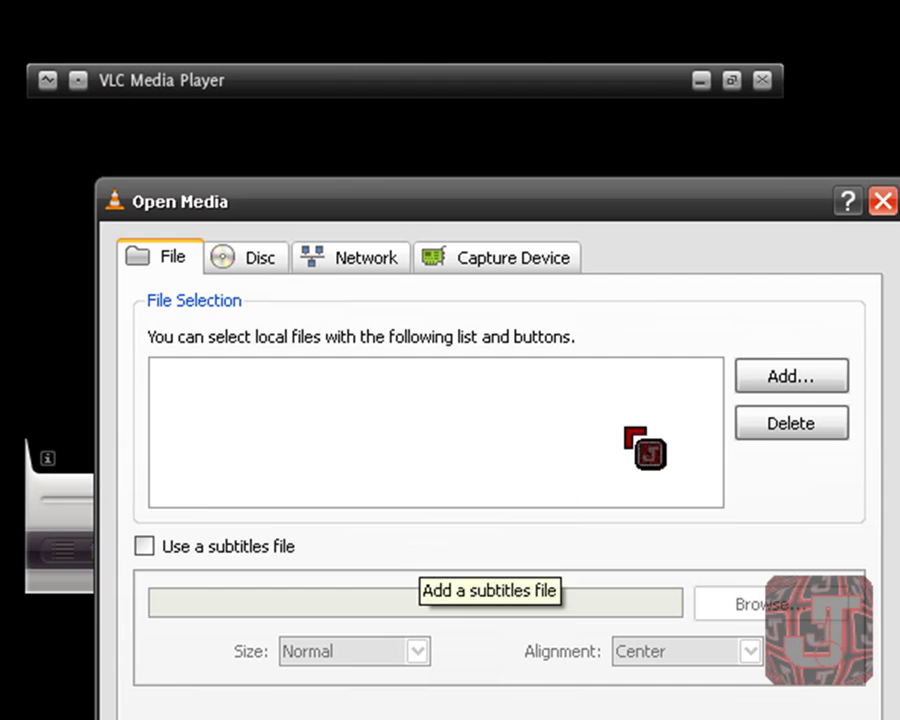
left_click(788, 380)
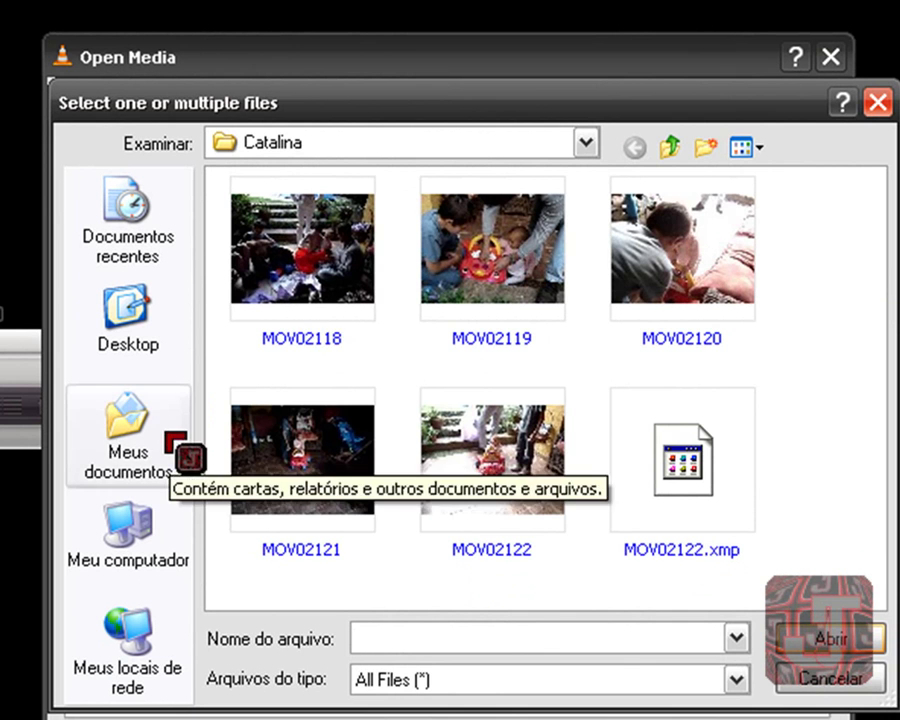
left_click(160, 445)
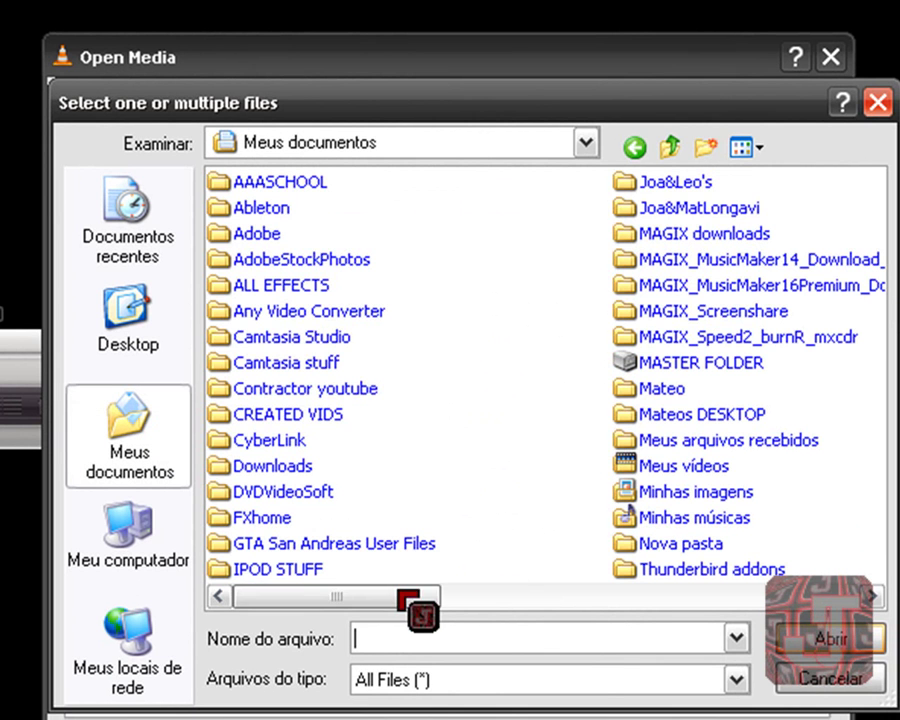
left_click_drag(402, 592, 568, 607)
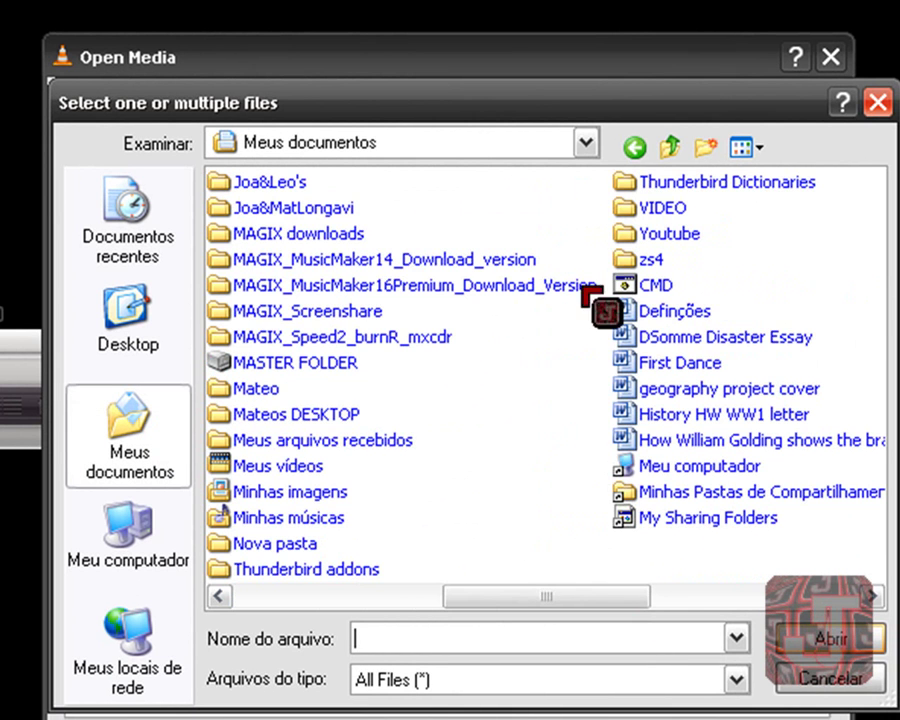
double_click(655, 207)
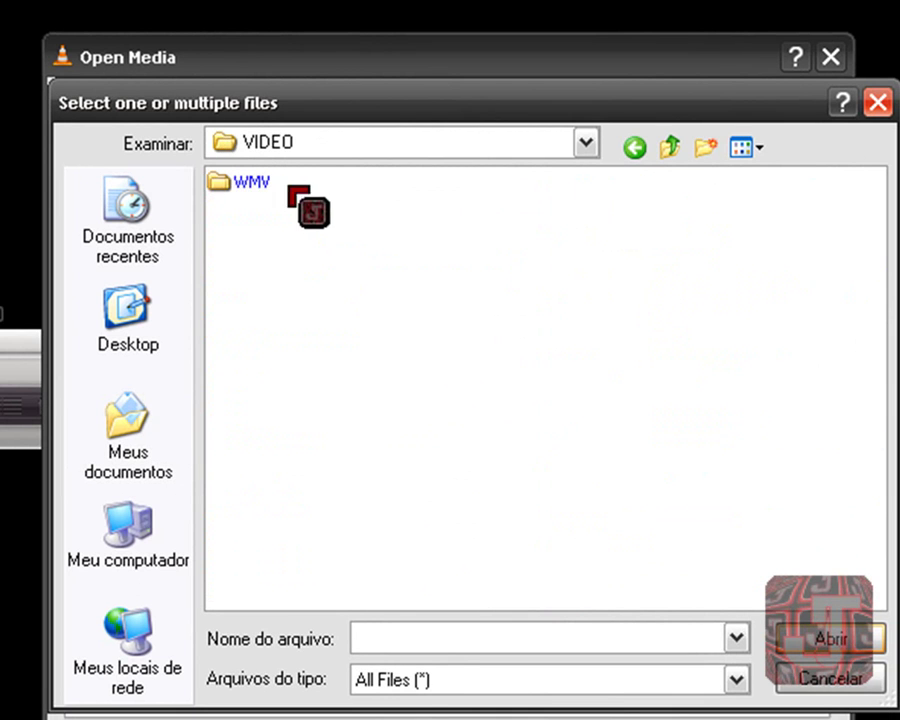
double_click(237, 183)
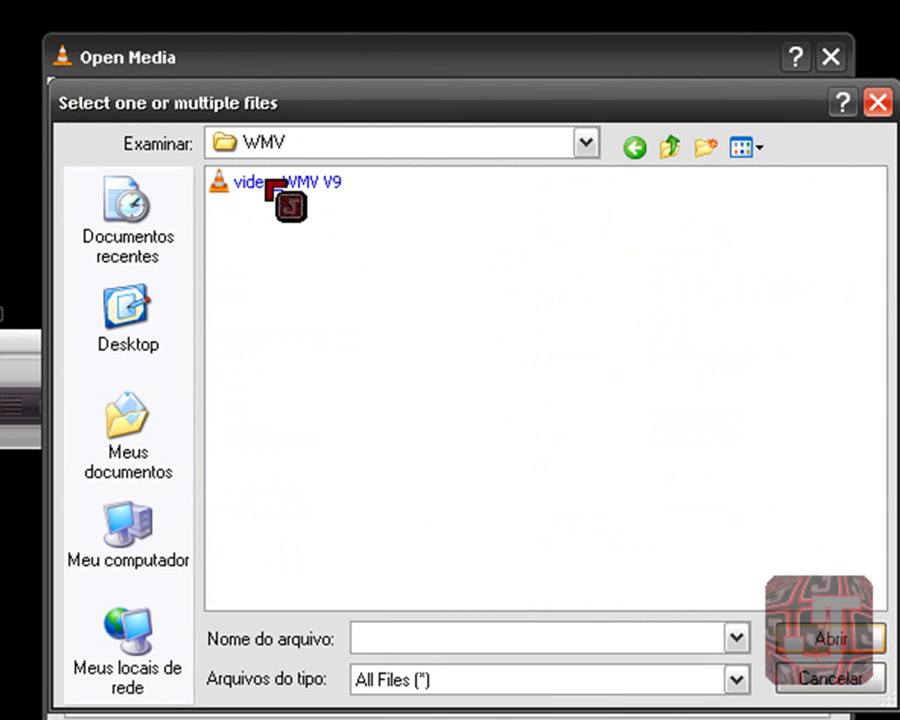
left_click(267, 184)
double_click(270, 184)
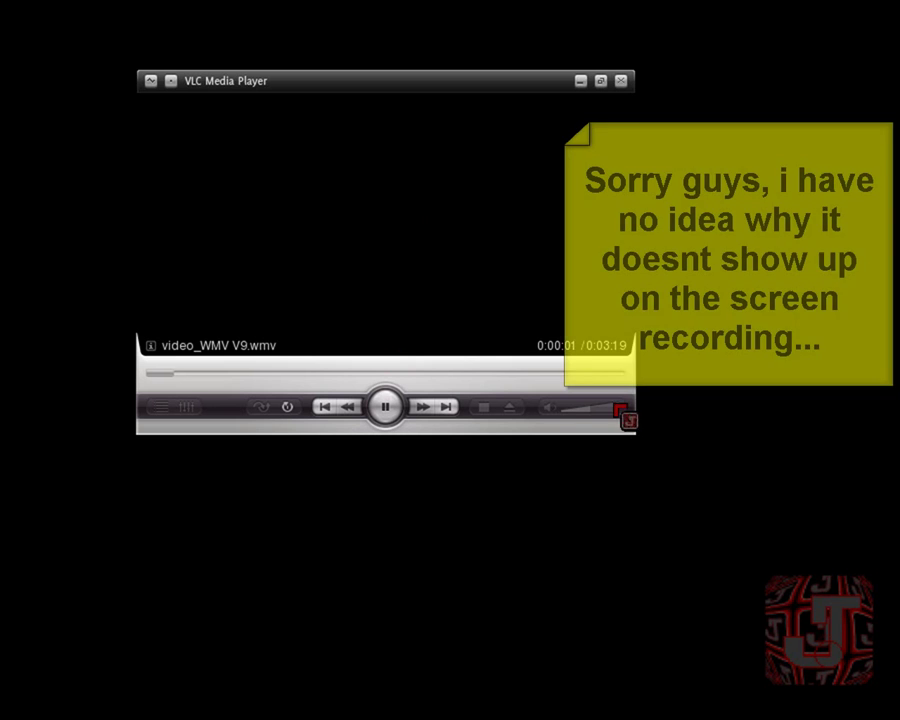
Enlarge the VLC player window so the video plays as the wallpaper
left_click_drag(647, 452, 734, 567)
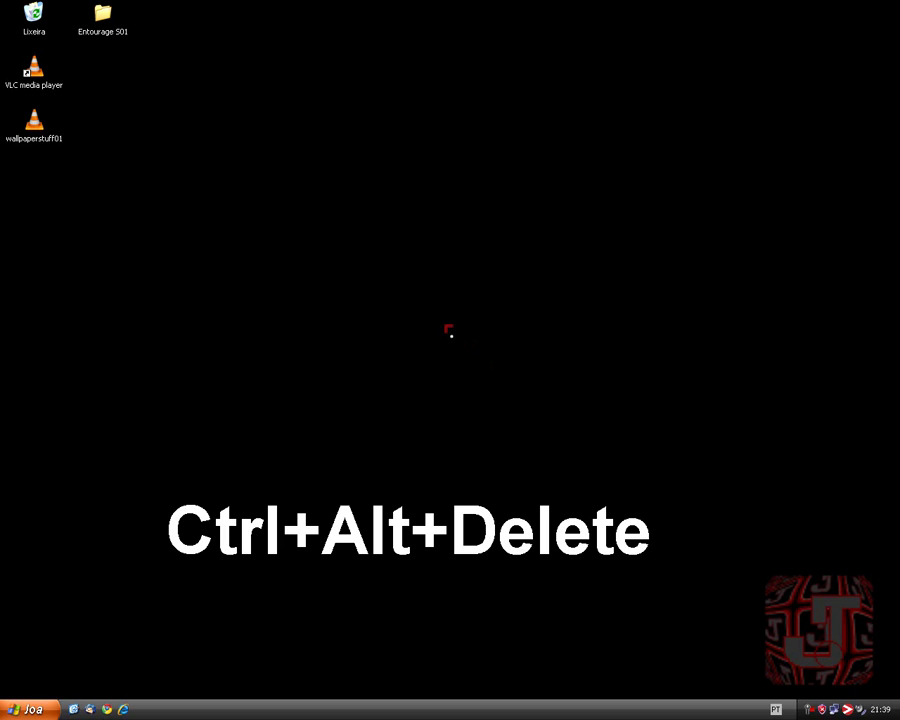
End the VLC media player task in Task Manager, leaving only RocketDock running
key("ctrl+alt+Delete")
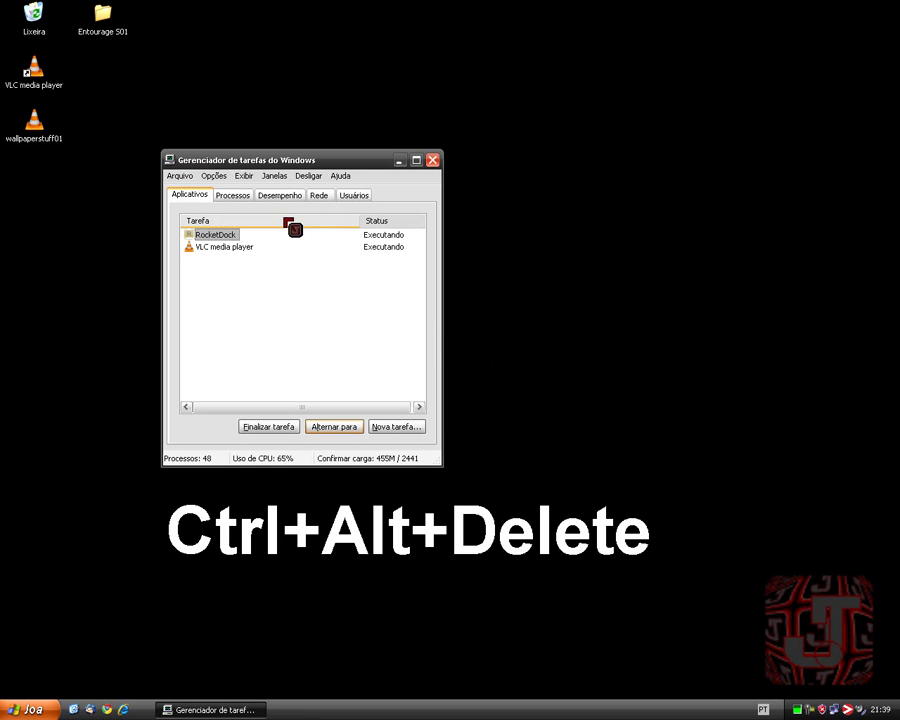
left_click(231, 247)
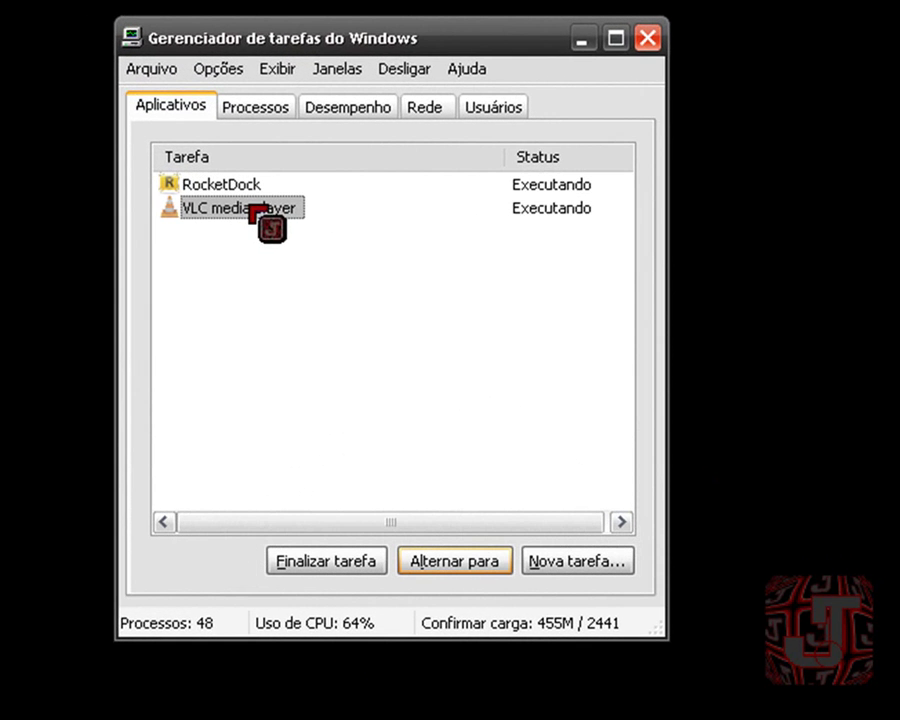
left_click(305, 562)
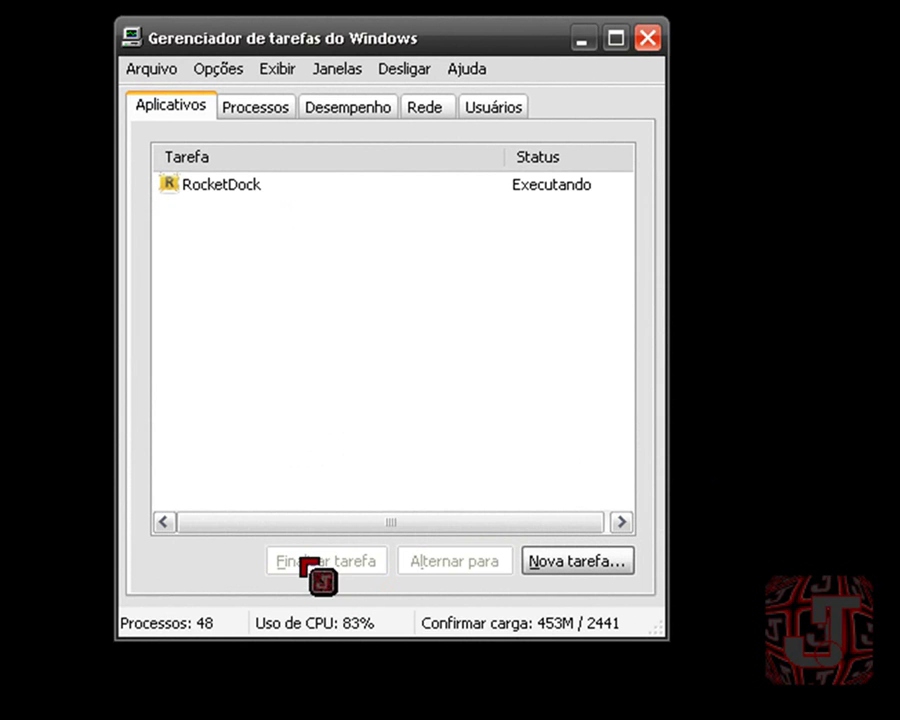